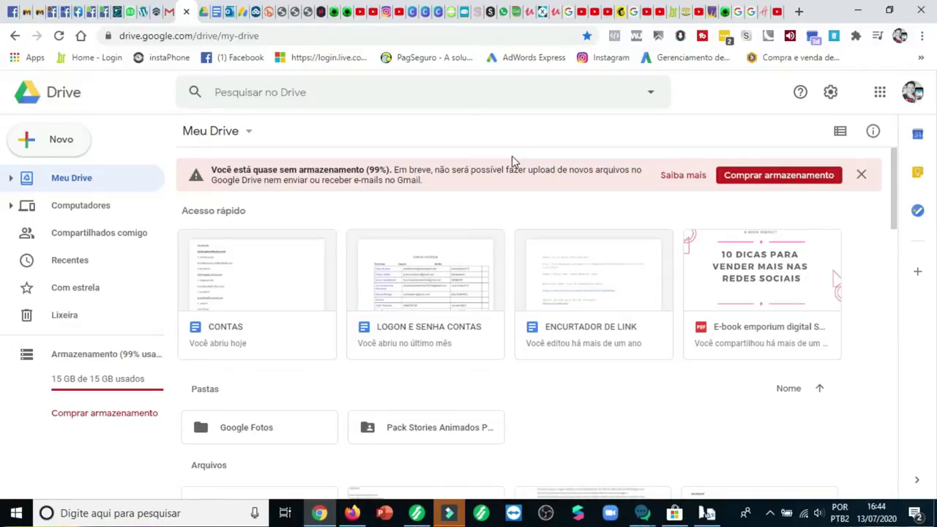
Dismiss the storage-full banner and create a blank 'Documento sem título' in Google Docs.
click(860, 175)
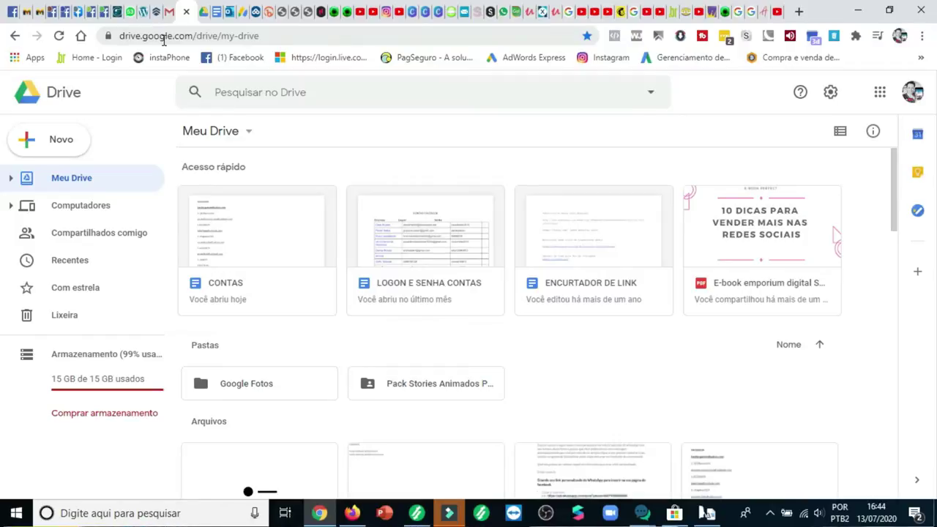
click(61, 144)
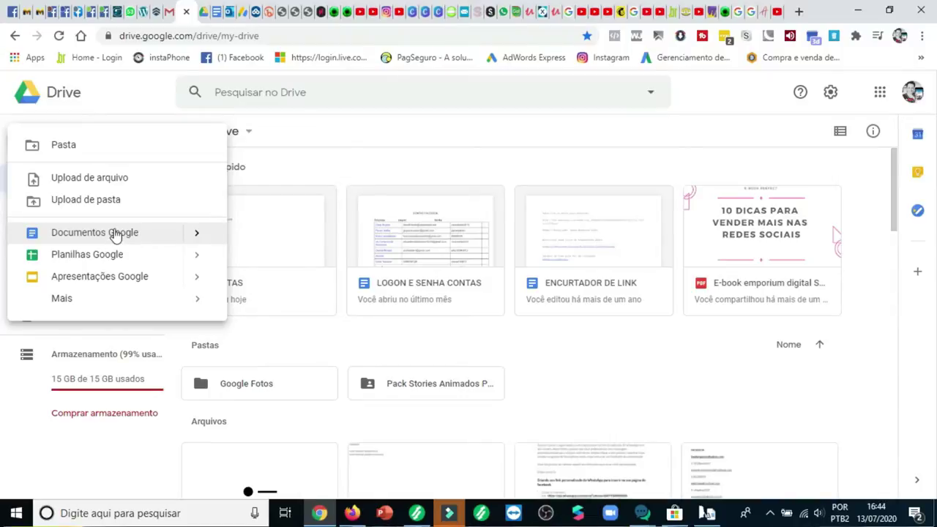
click(196, 233)
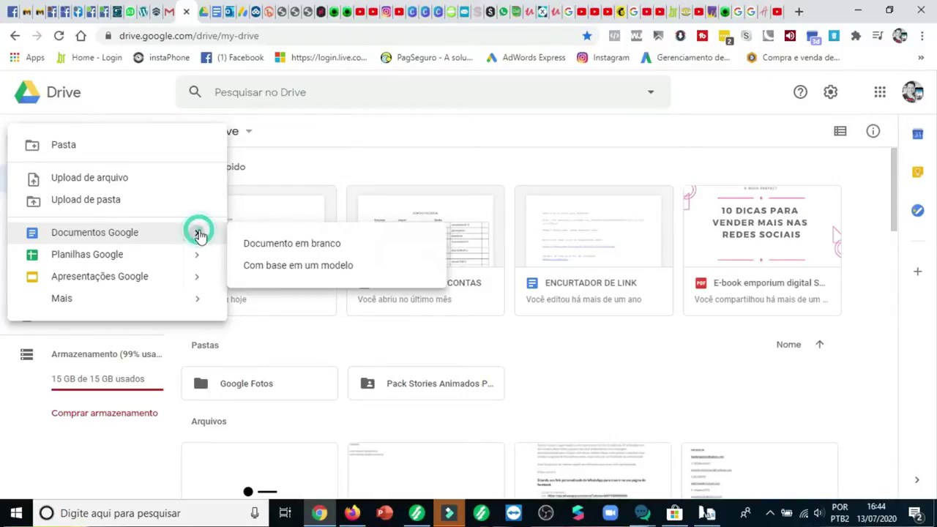
click(311, 245)
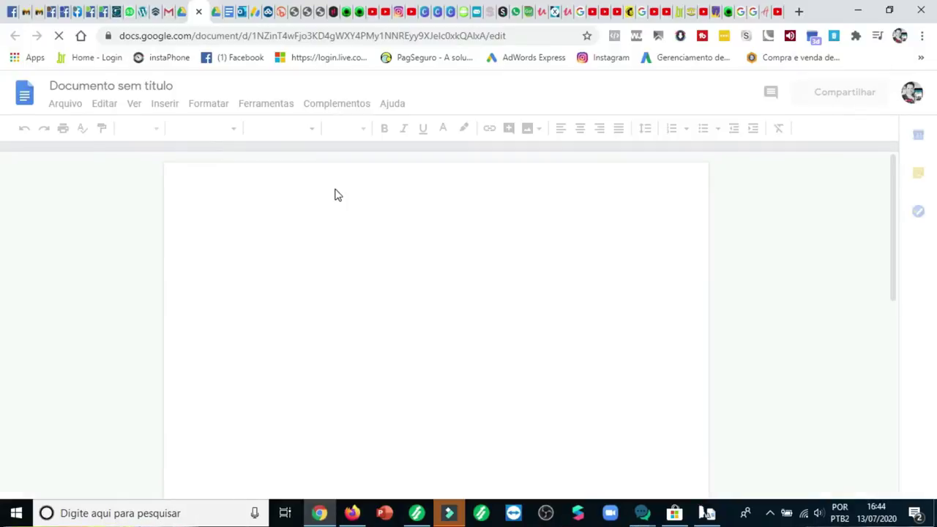
Turn on Digitação por voz from Ferramentas, with the language set to Português (Brasil).
click(267, 105)
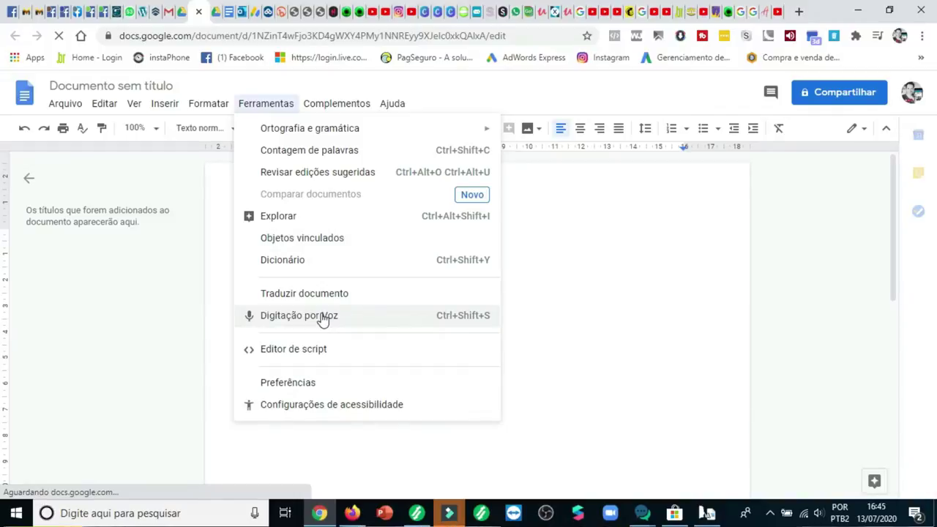
click(323, 316)
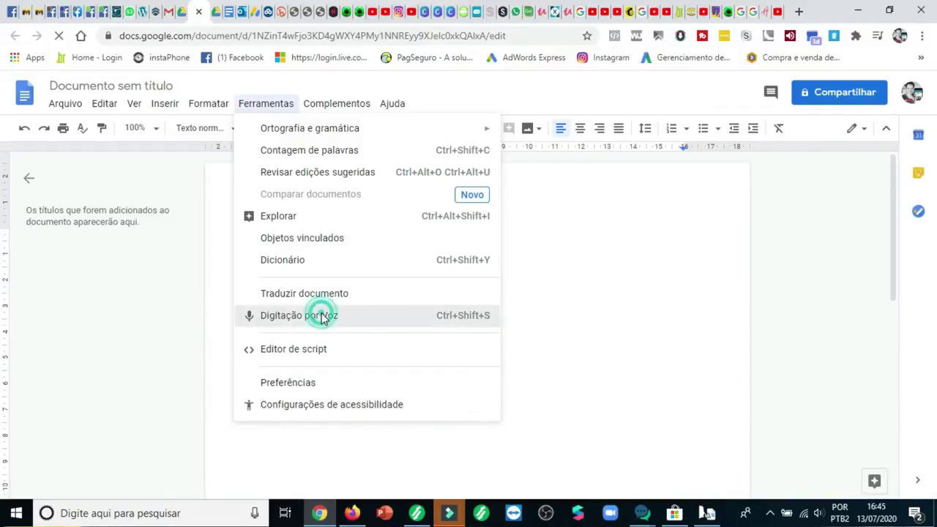
mouse_move(73, 244)
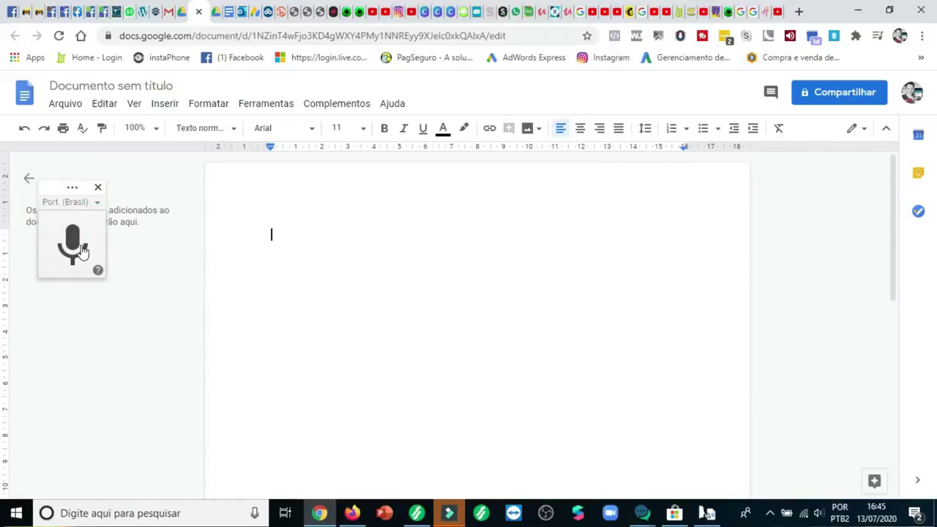
Dictate the Portuguese paragraph from 'Olha aí vou fazer o teste' to 'beleza então pessoal'.
click(81, 249)
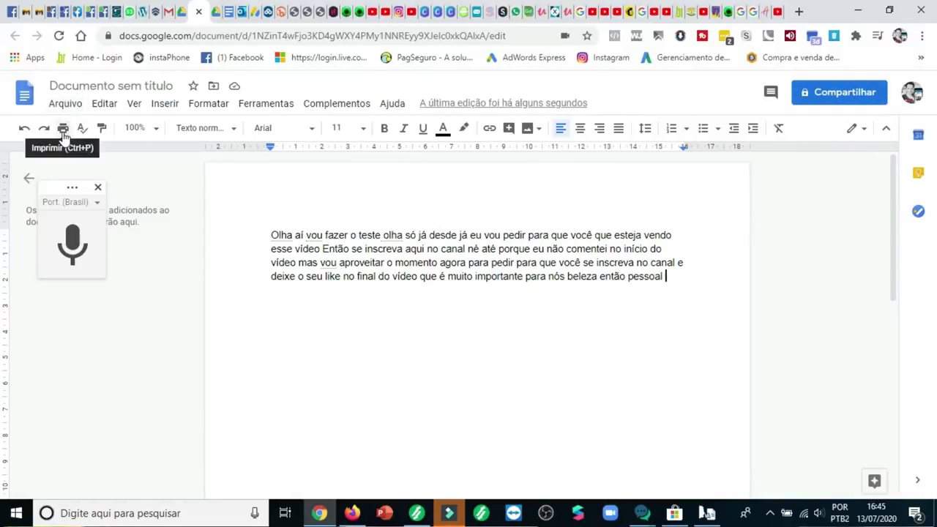
click(65, 103)
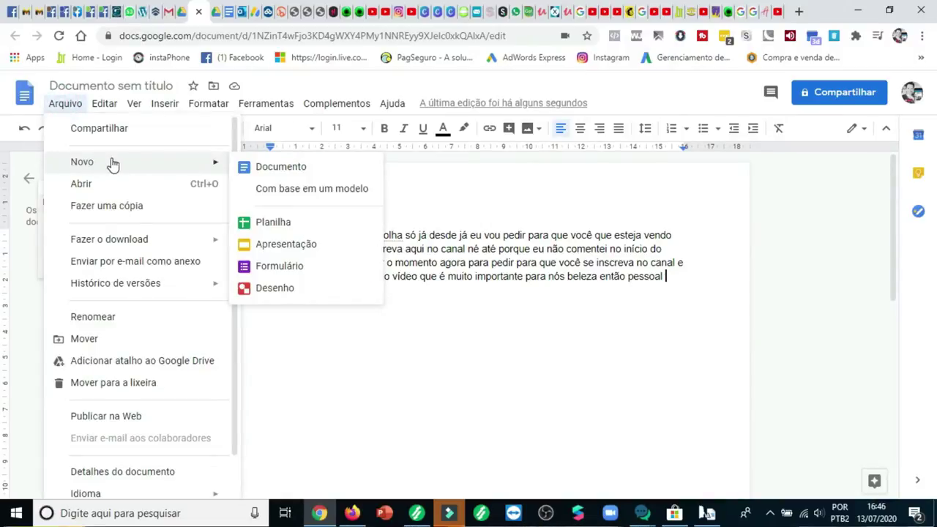
mouse_move(109, 240)
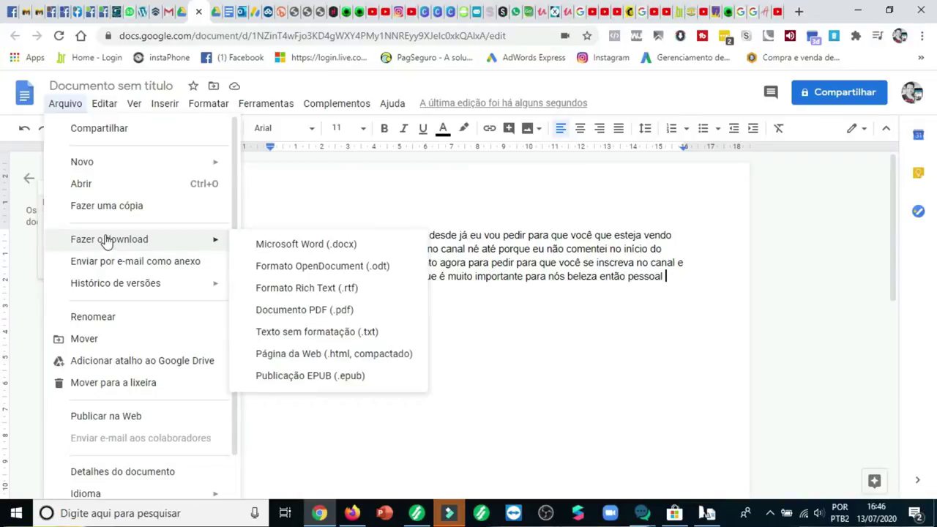
click(783, 207)
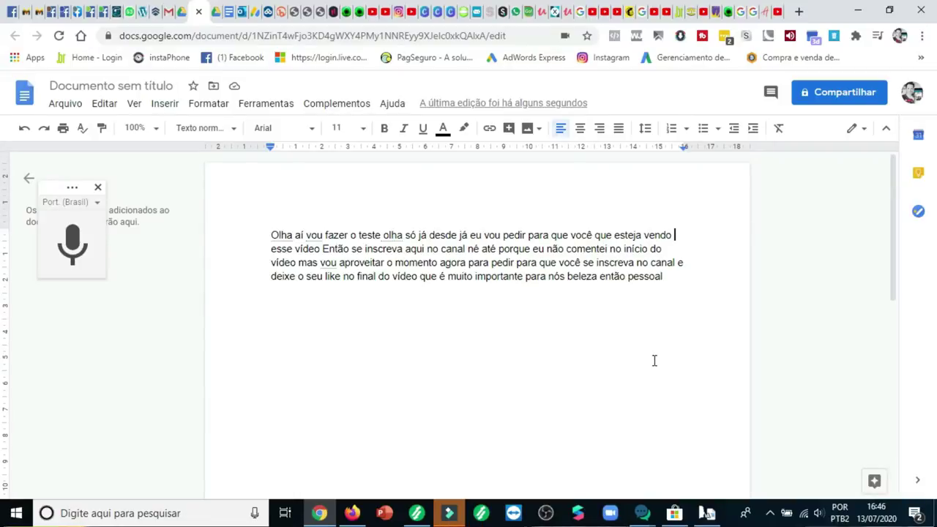
click(707, 512)
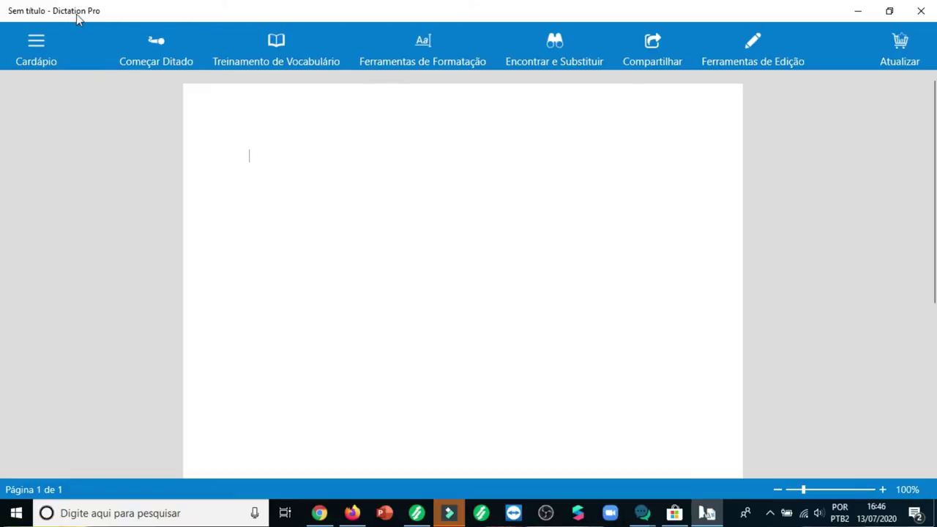
click(861, 15)
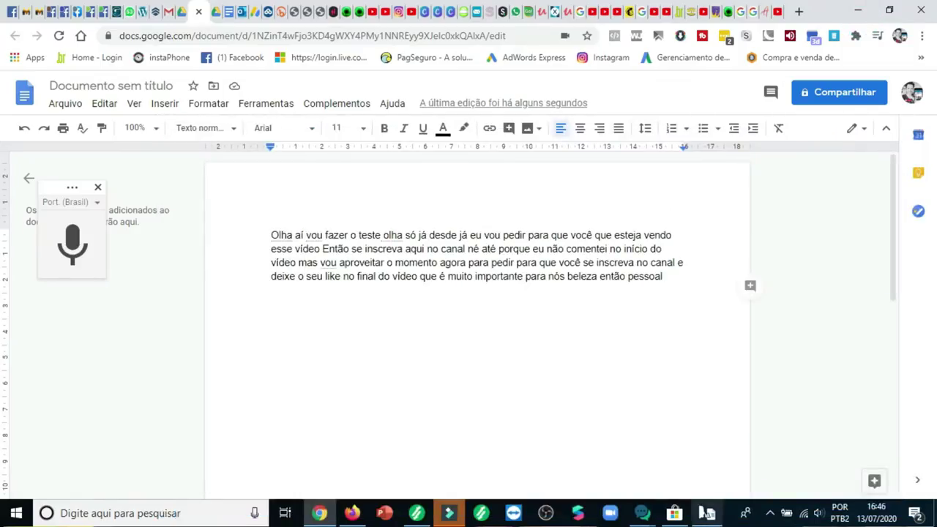
click(674, 515)
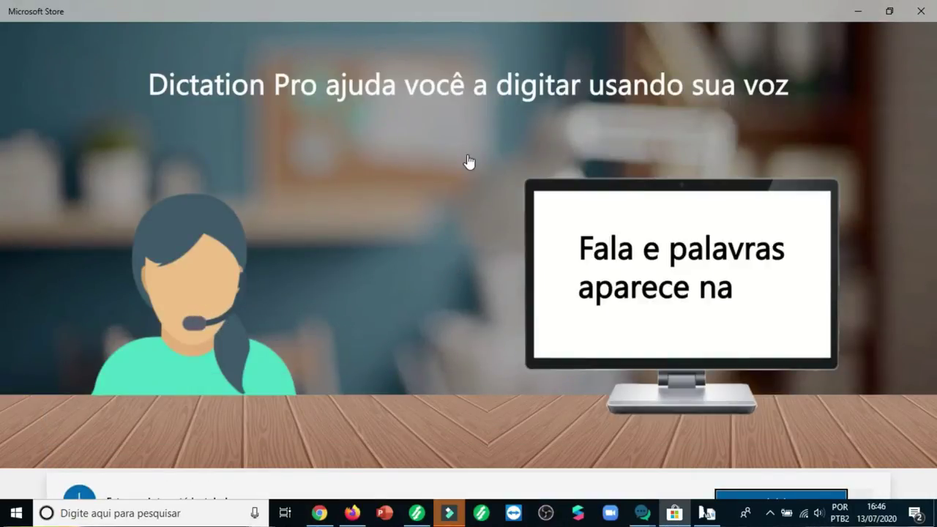
mouse_move(614, 290)
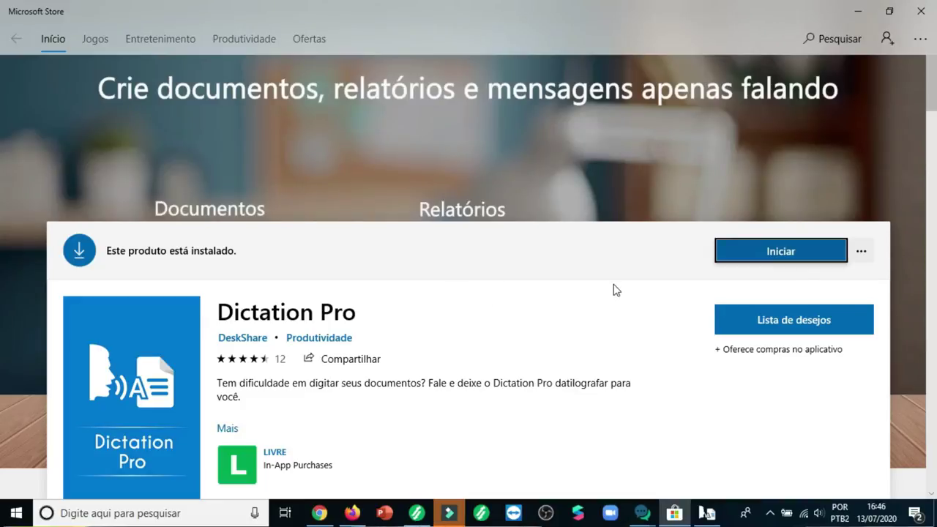
click(858, 11)
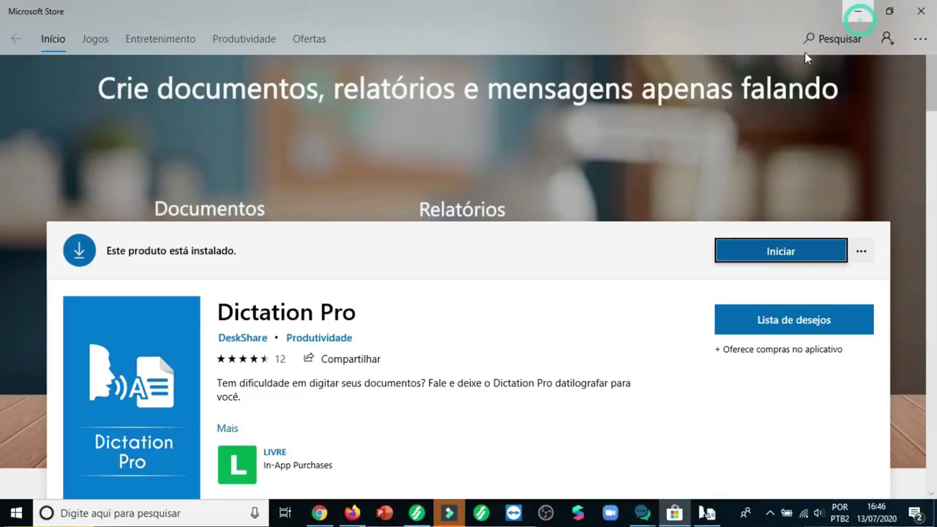
click(706, 513)
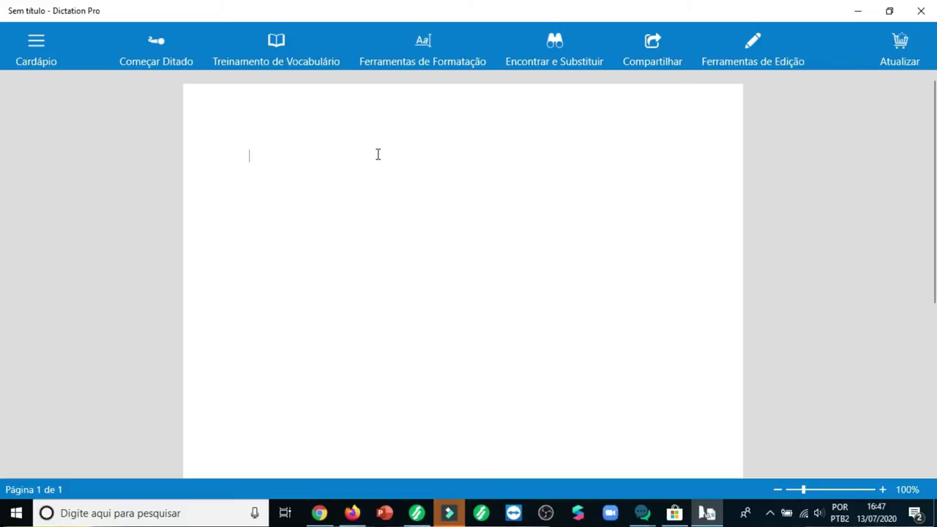
click(159, 51)
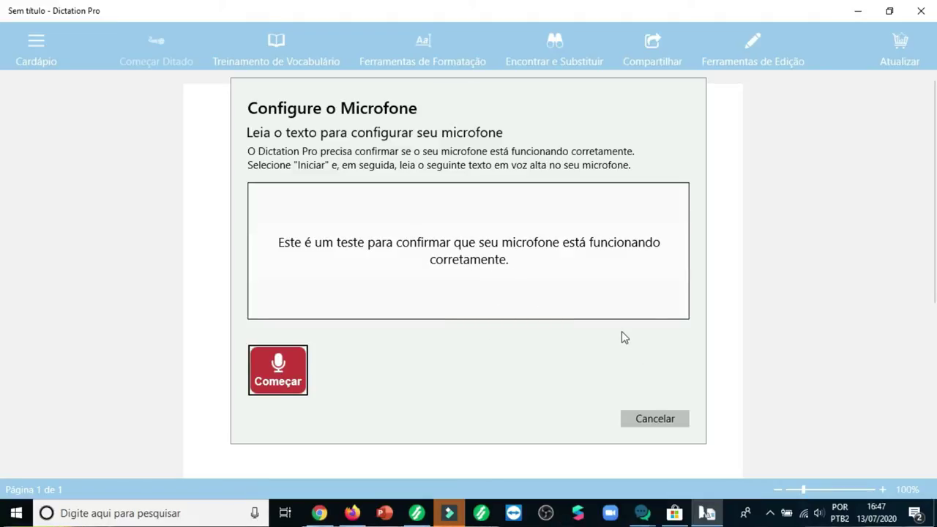
click(655, 419)
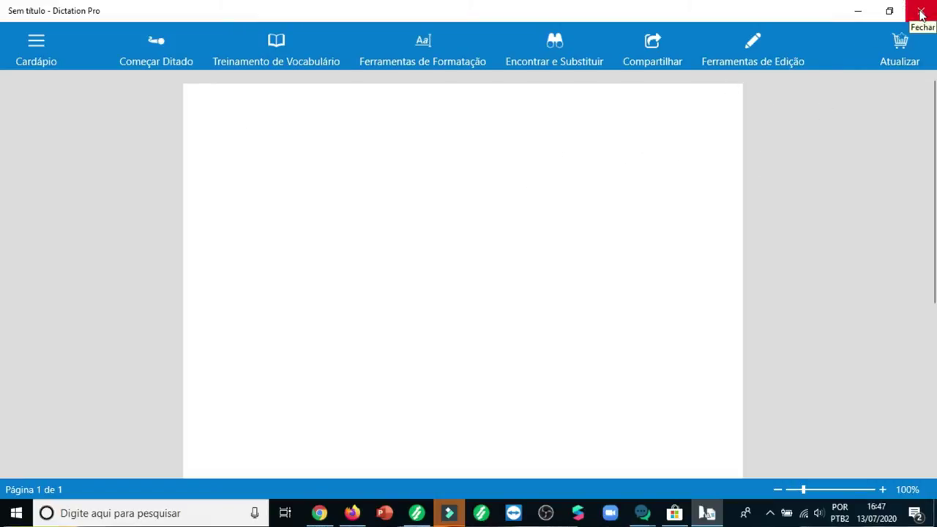
click(858, 11)
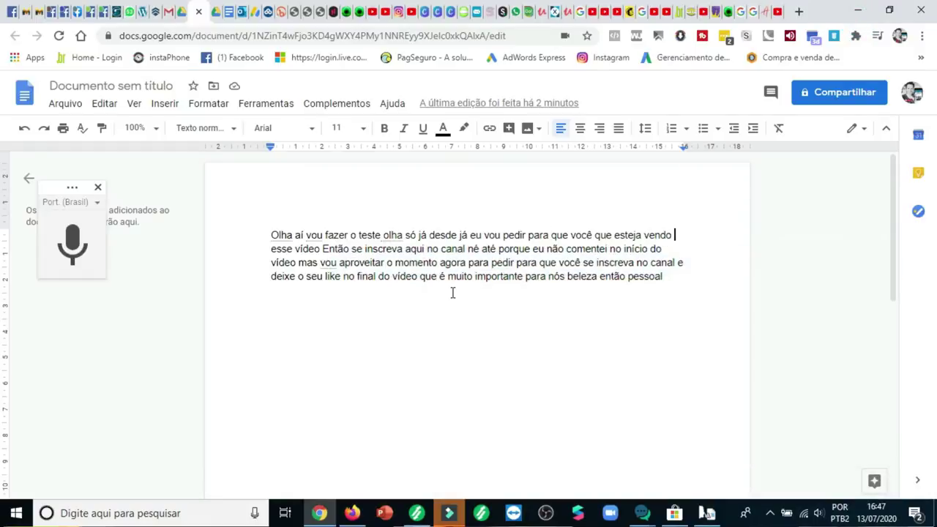
Replace the auto-filled document title with 'teste video'.
click(97, 84)
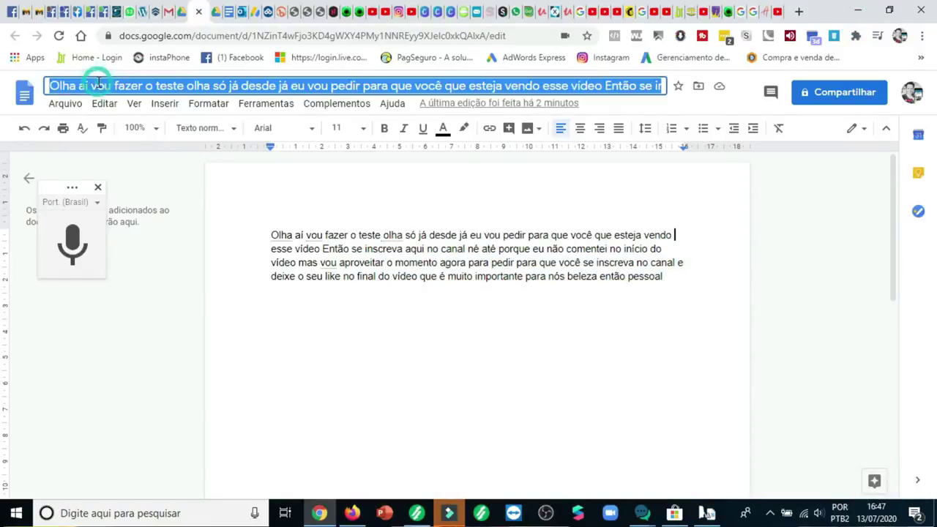
click(380, 185)
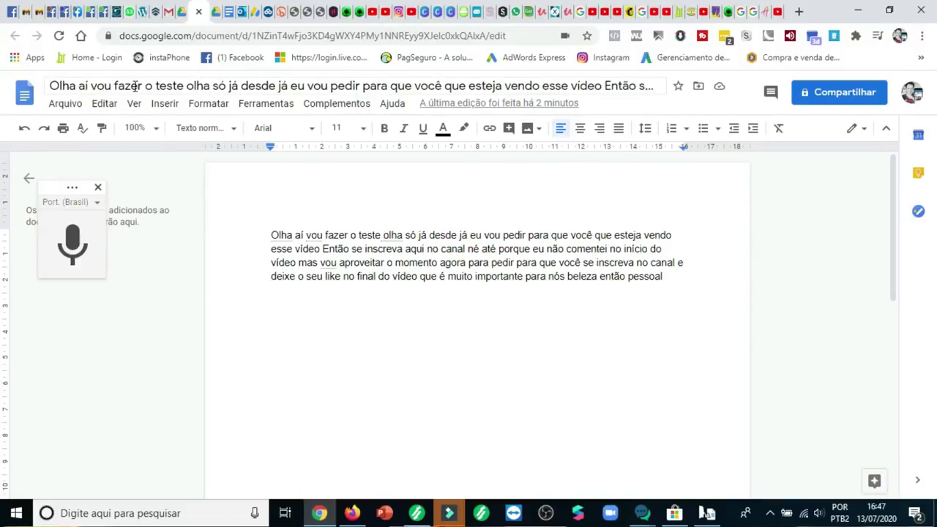
click(131, 86)
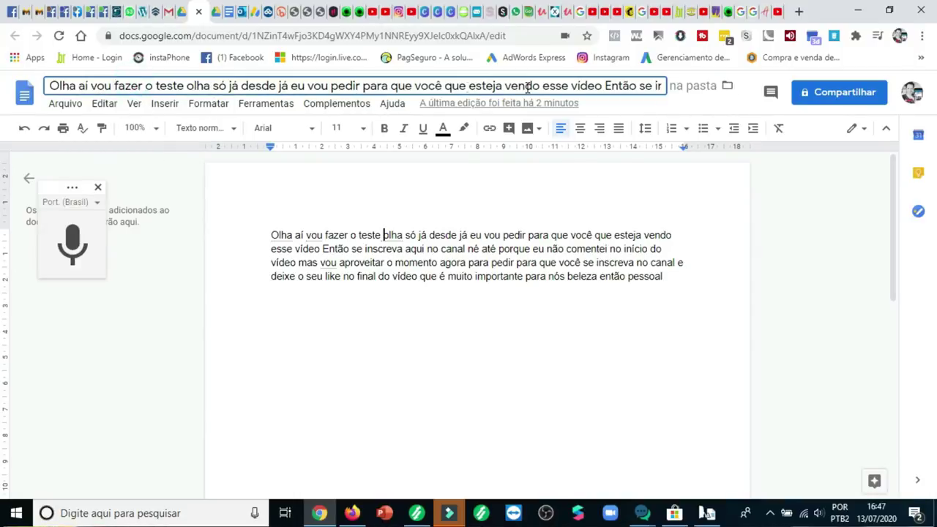
drag(50, 86, 928, 207)
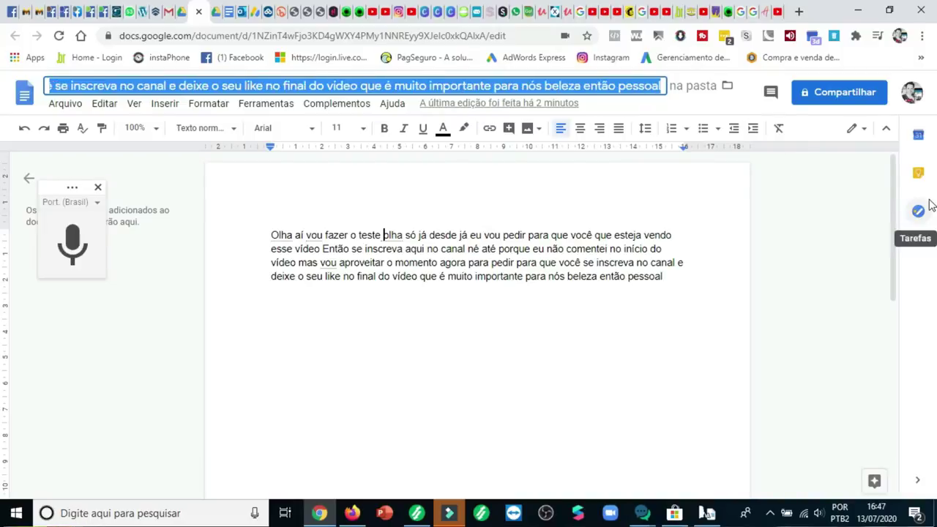
key(BackSpace)
text(t)
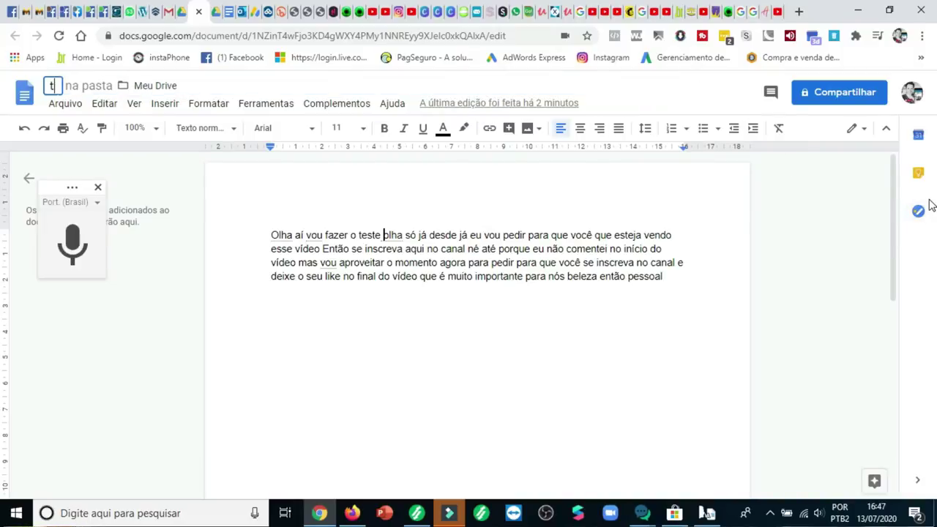
text(este video)
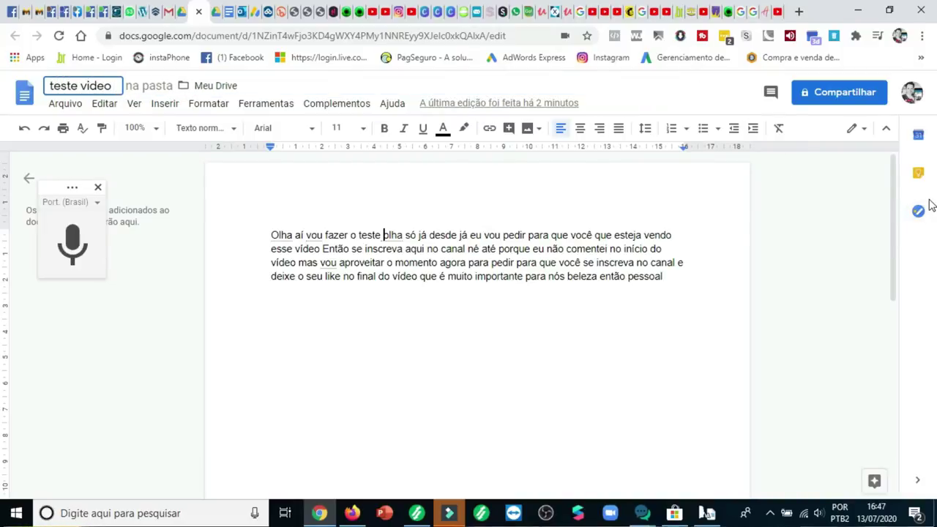